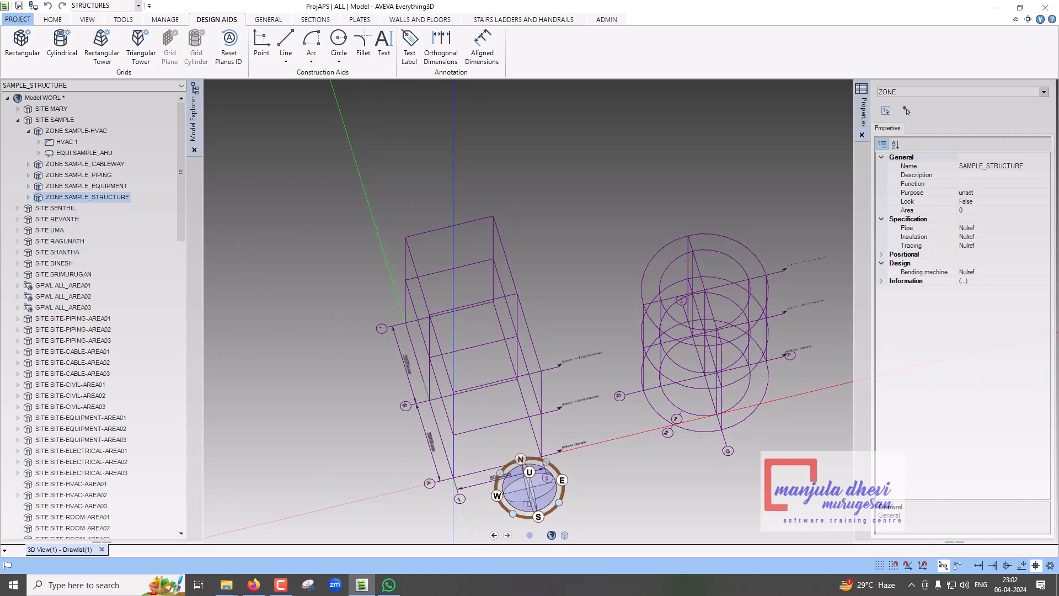
Expand the SAMPLE_STRUCTURE zone down to its frameworks and add SAMPLE_SECTION to the 3D view
left_click(29, 197)
left_click(39, 208)
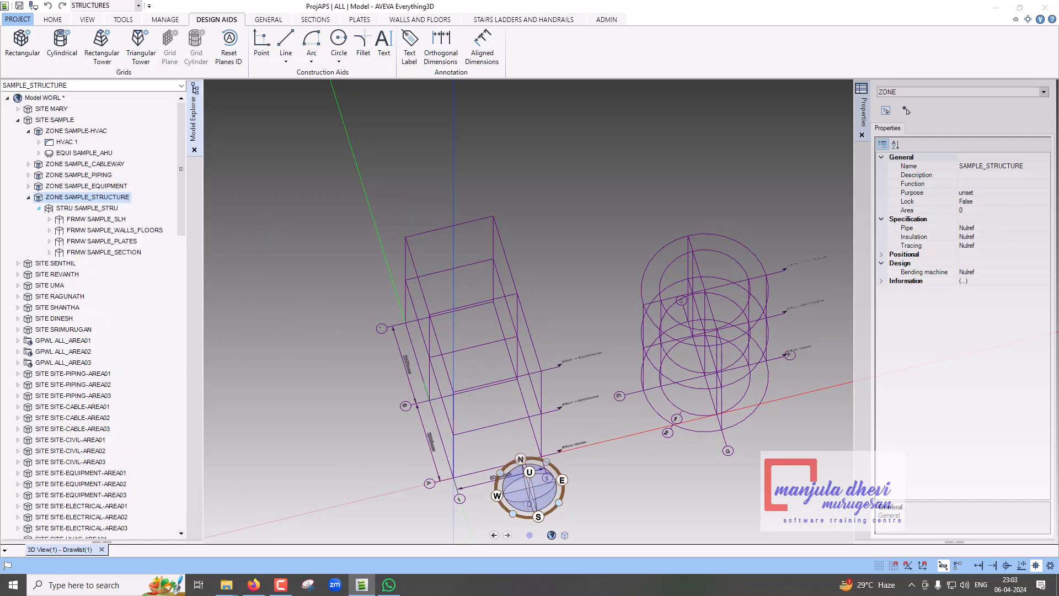
right_click(89, 253)
mouse_move(128, 264)
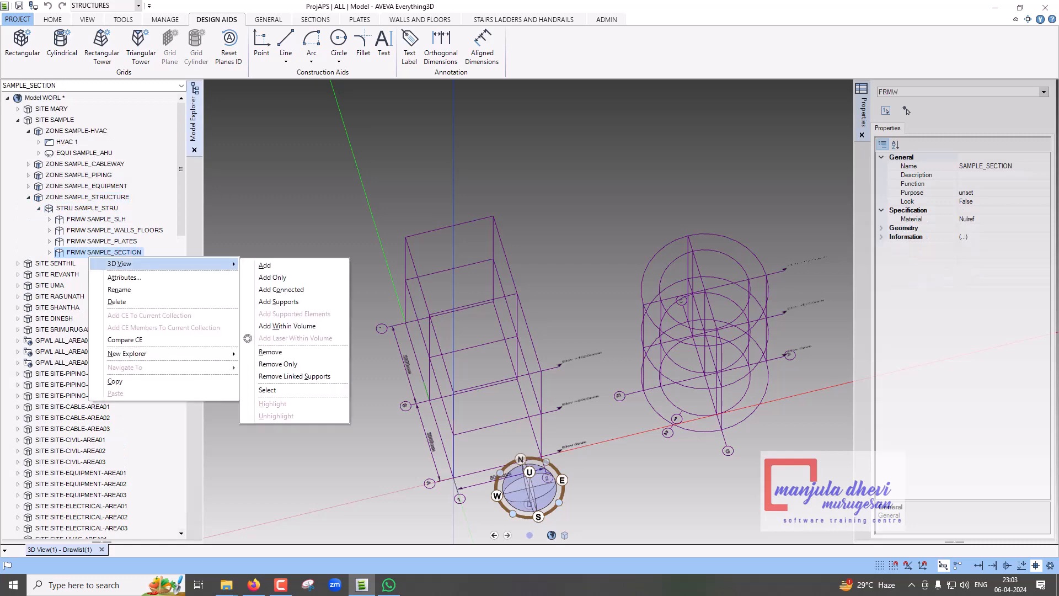
left_click(266, 265)
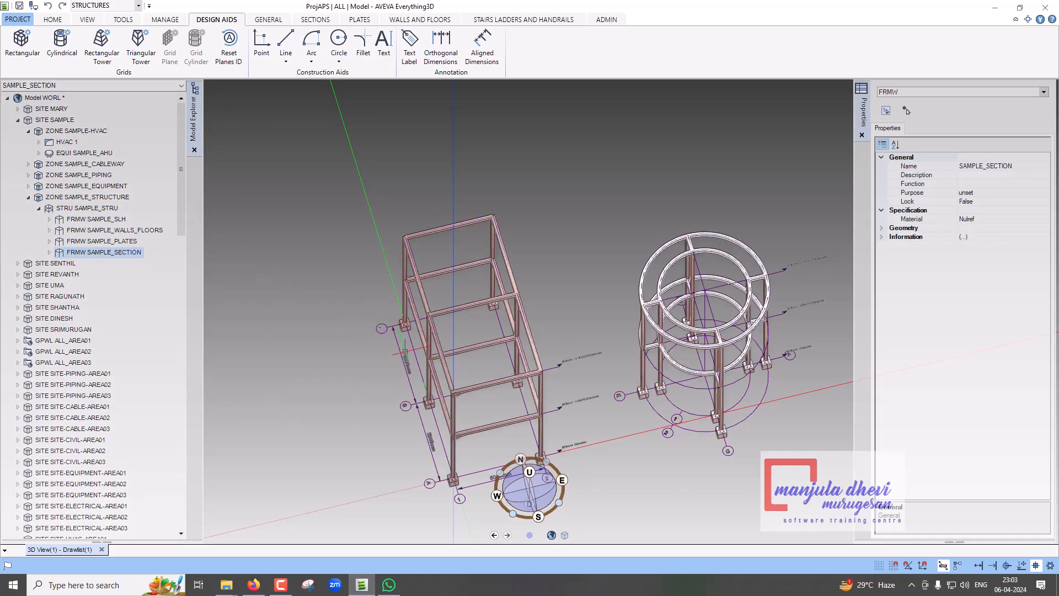
Examine the rectangular steel frame's columns, beams and base footings from several angles, and bring up the section modelling commands
scroll(453, 484, "up", 6)
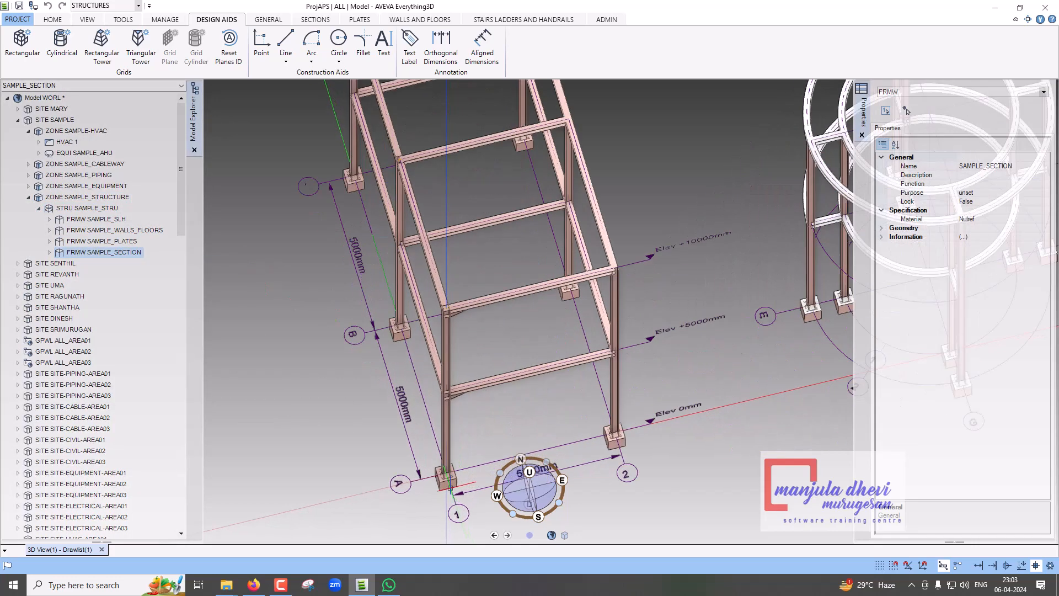
scroll(446, 488, "up", 2)
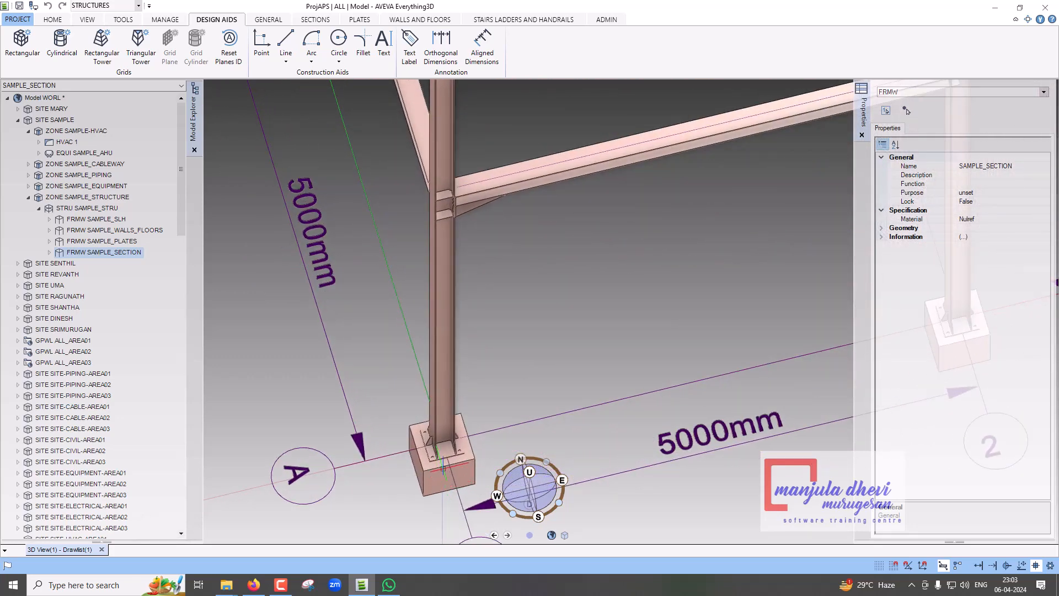
middle_click_drag(442, 468, 419, 429)
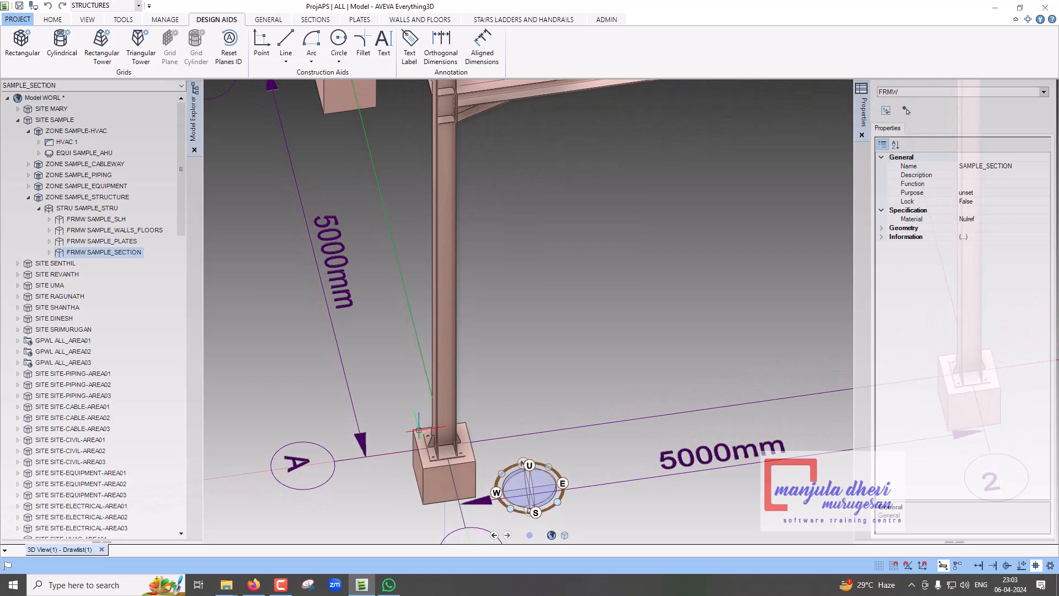
scroll(420, 429, "down", 8)
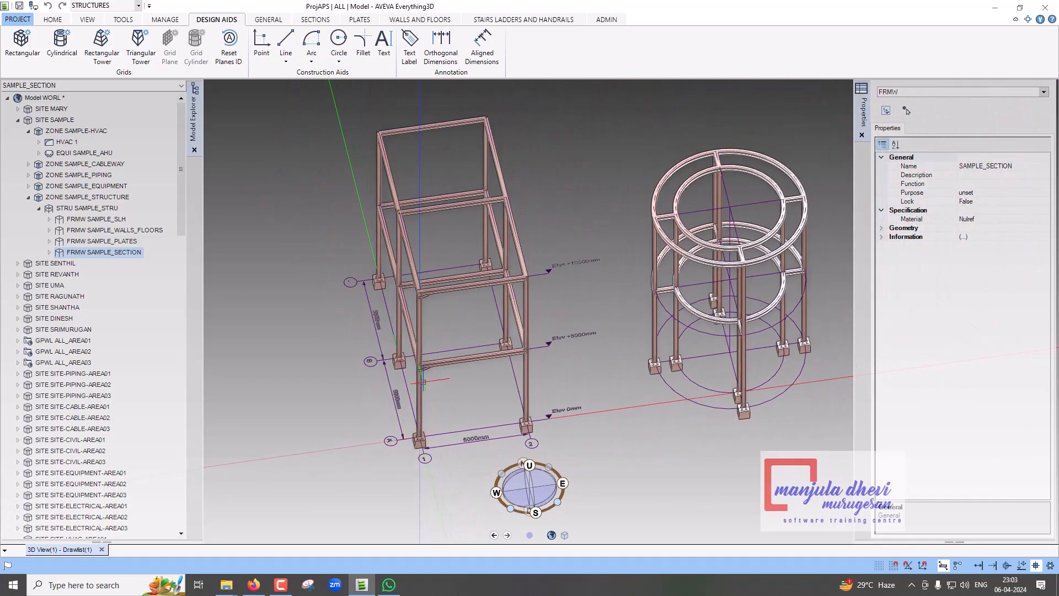
middle_click_drag(423, 381, 422, 280)
scroll(422, 279, "up", 5)
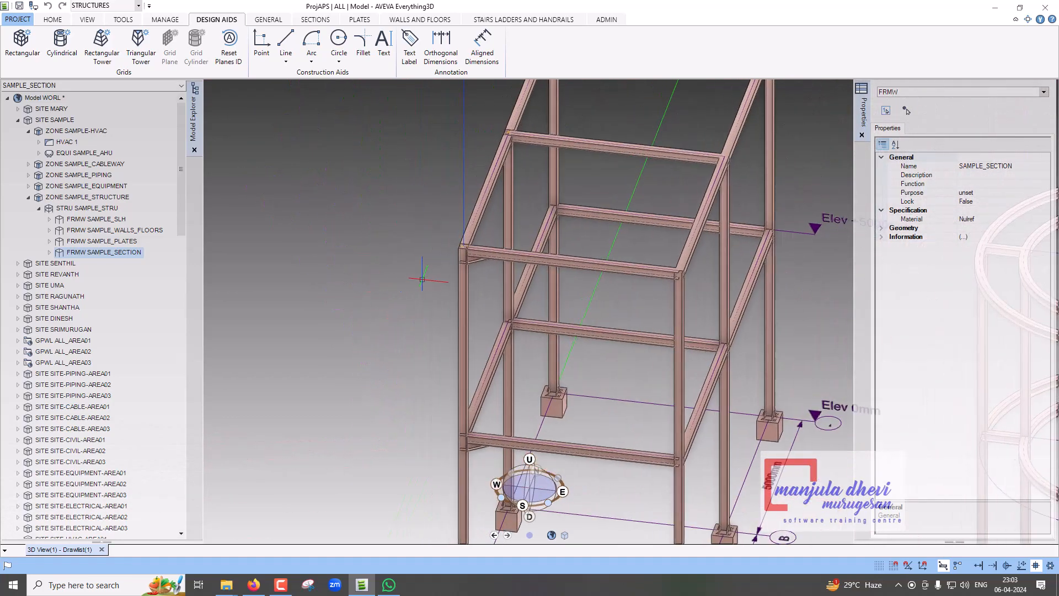
scroll(422, 279, "up", 3)
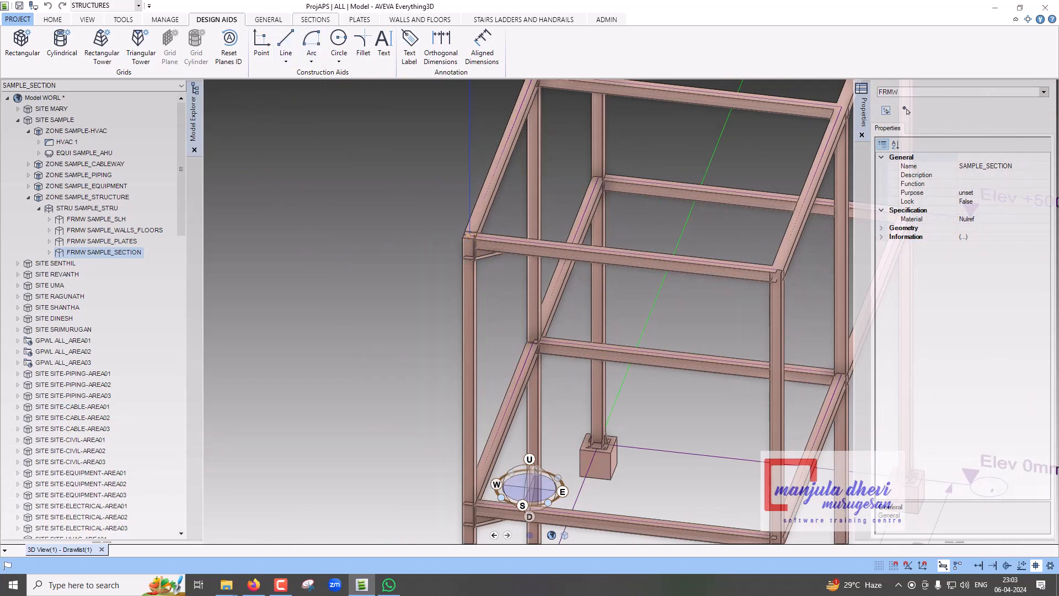
left_click(315, 20)
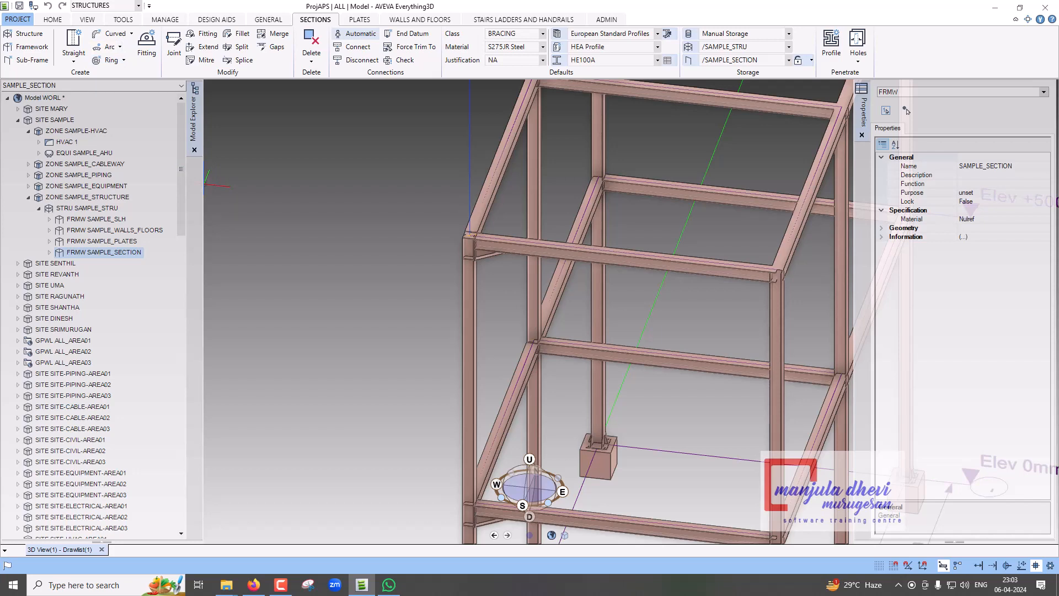
Add the SAMPLE_PLATES and SAMPLE_WALLS_FLOORS frameworks to the 3D view
right_click(116, 241)
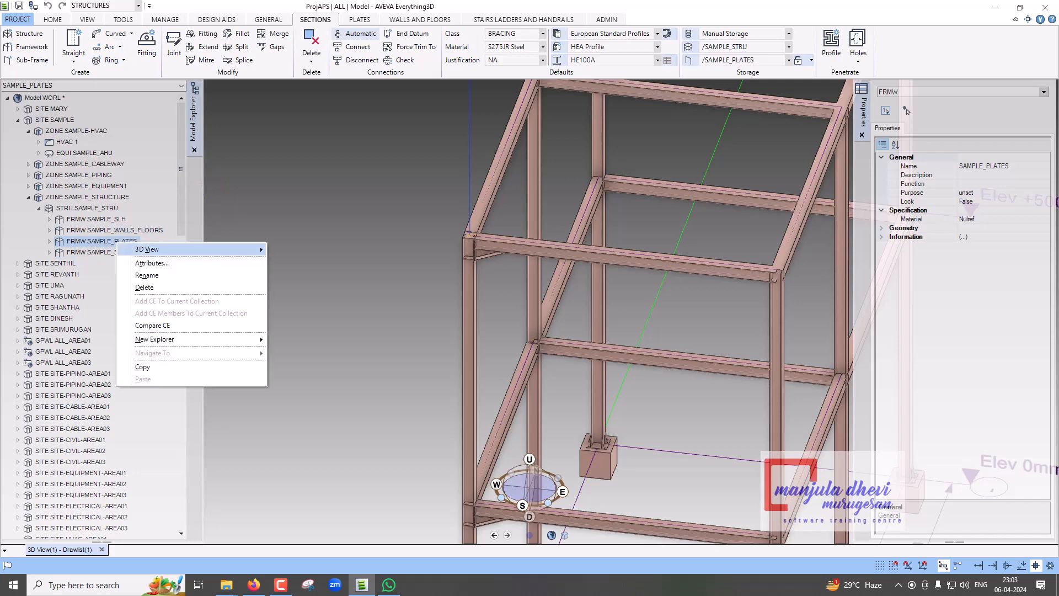
mouse_move(209, 249)
left_click(287, 250)
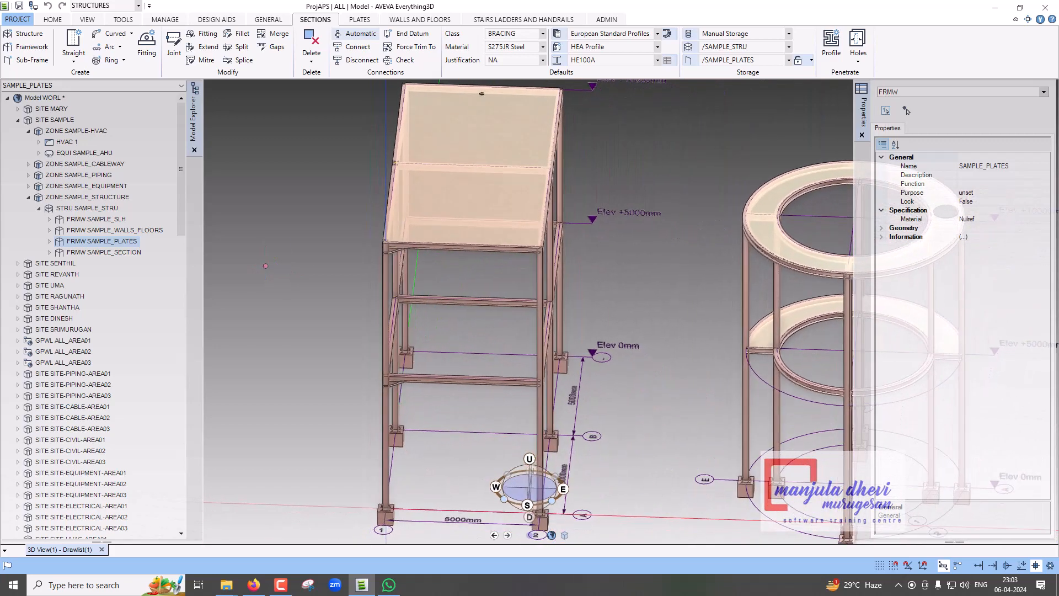
left_click(115, 230, "ctrl")
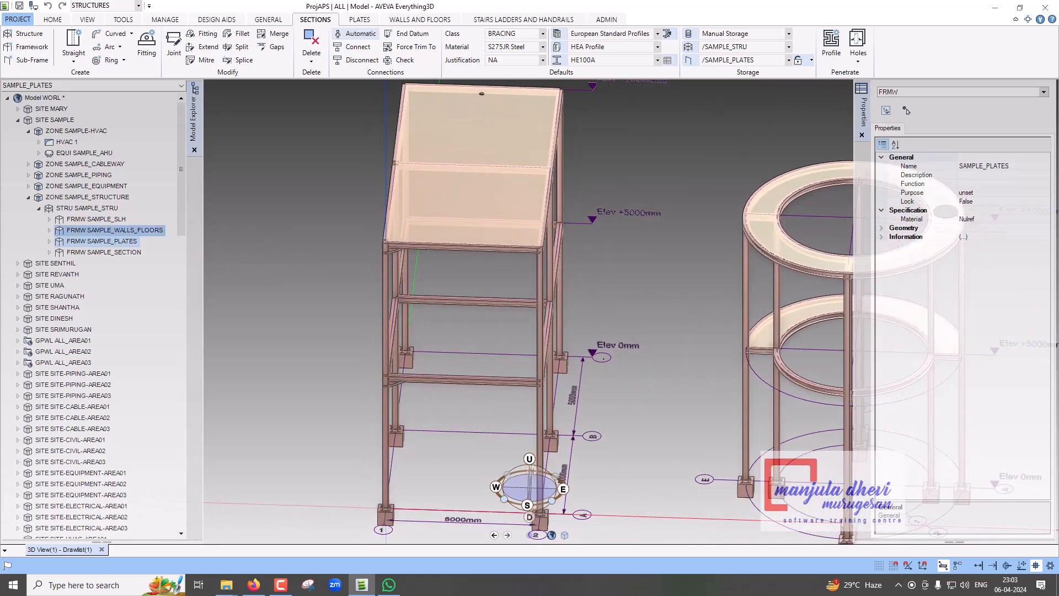
right_click(154, 231)
mouse_move(231, 236)
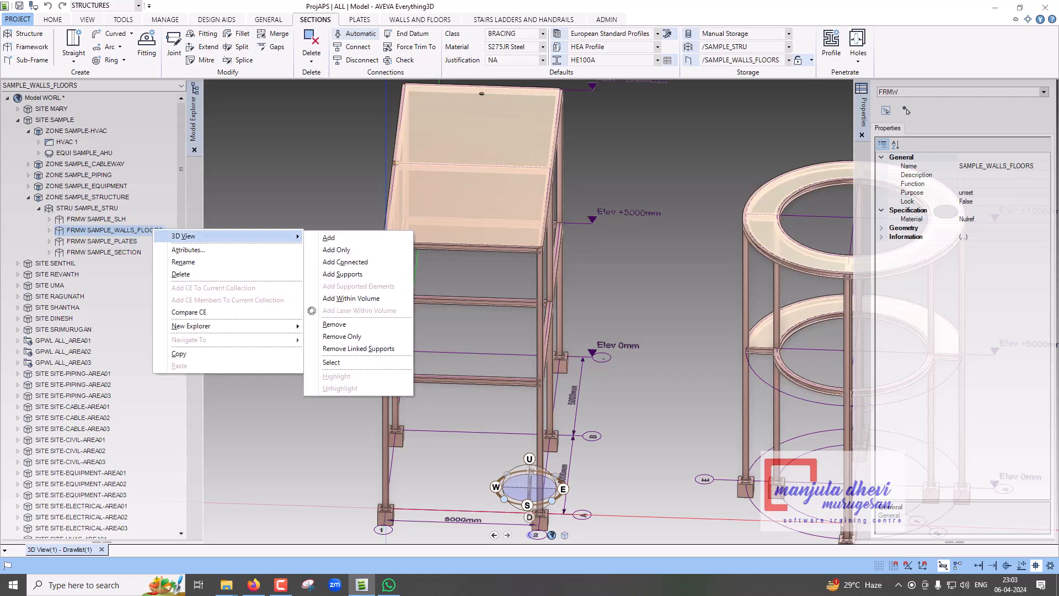
left_click(329, 237)
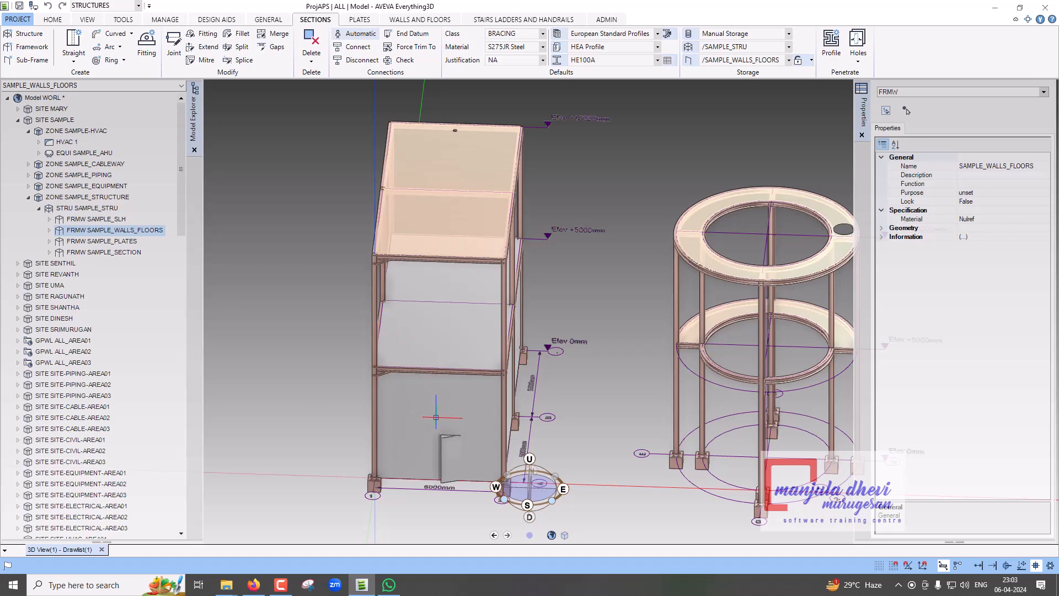
Add the SAMPLE_SLH framework with the ladders and handrails to the 3D view
middle_click_drag(439, 417, 491, 397)
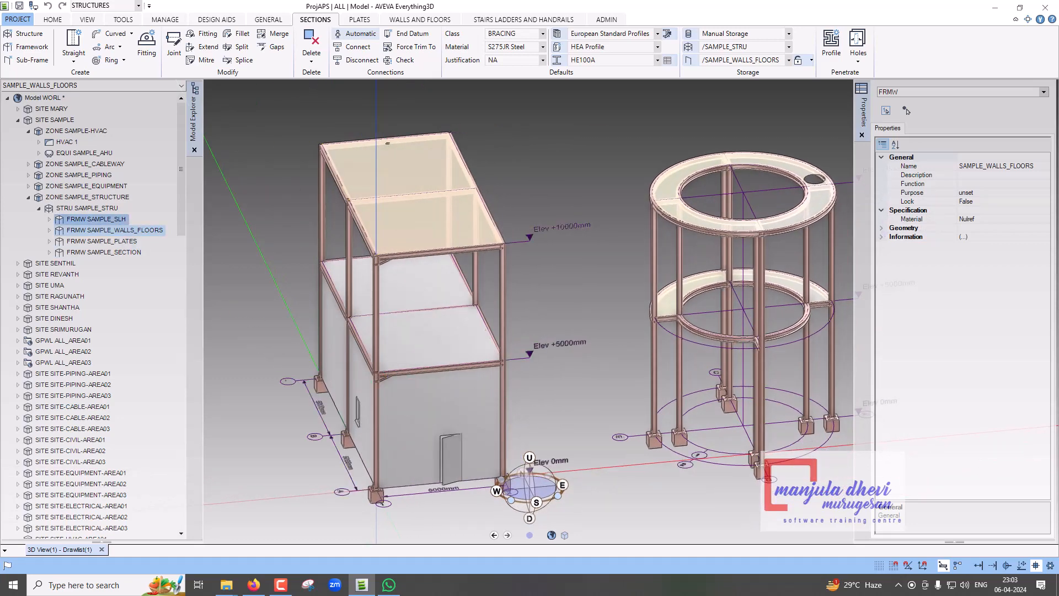
right_click(121, 220)
mouse_move(165, 228)
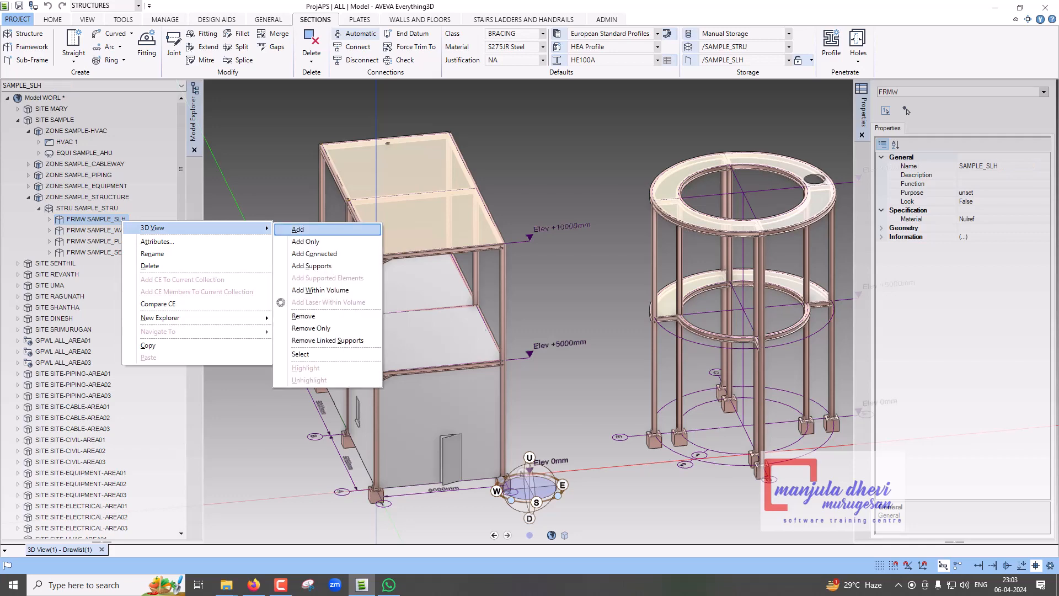
left_click(298, 228)
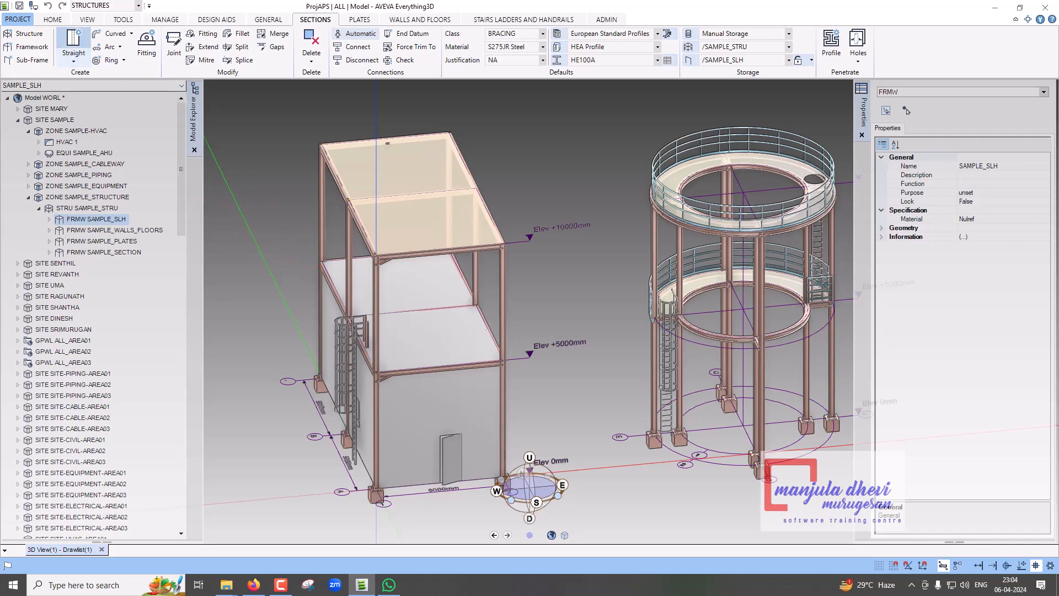
Run the Sample Report from the User report definitions, view the sections material takeoff, and close the preview
left_click(87, 19)
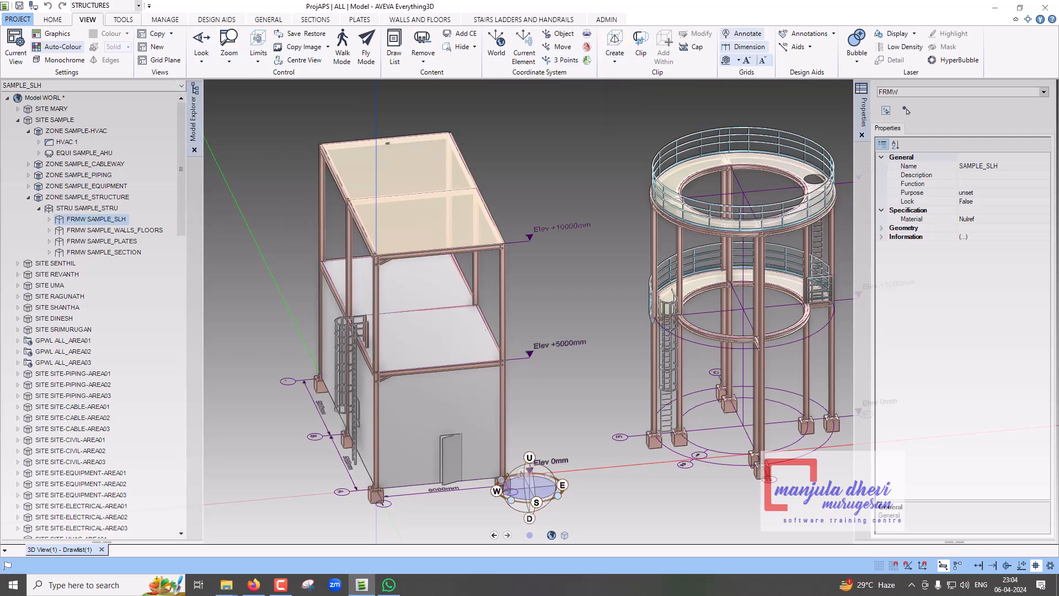
left_click(123, 20)
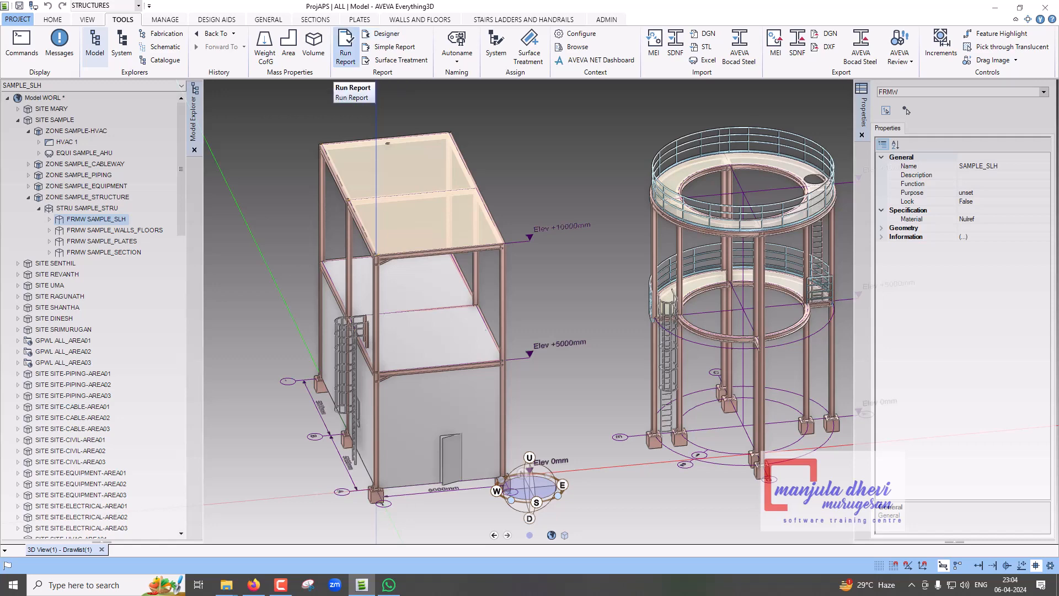
left_click(345, 52)
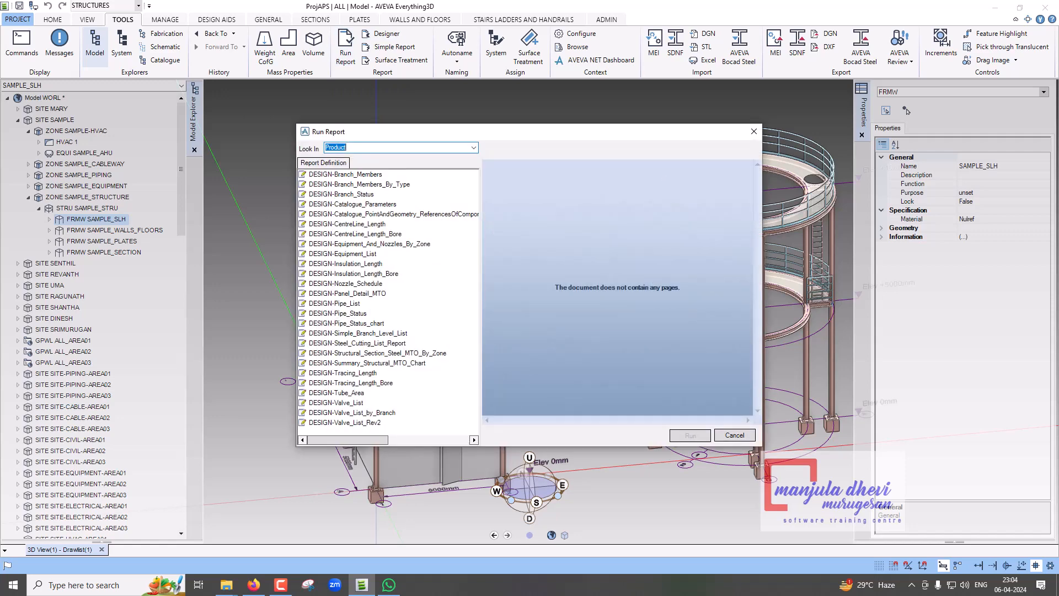
key("alt+Down")
key("Down")
key("Return")
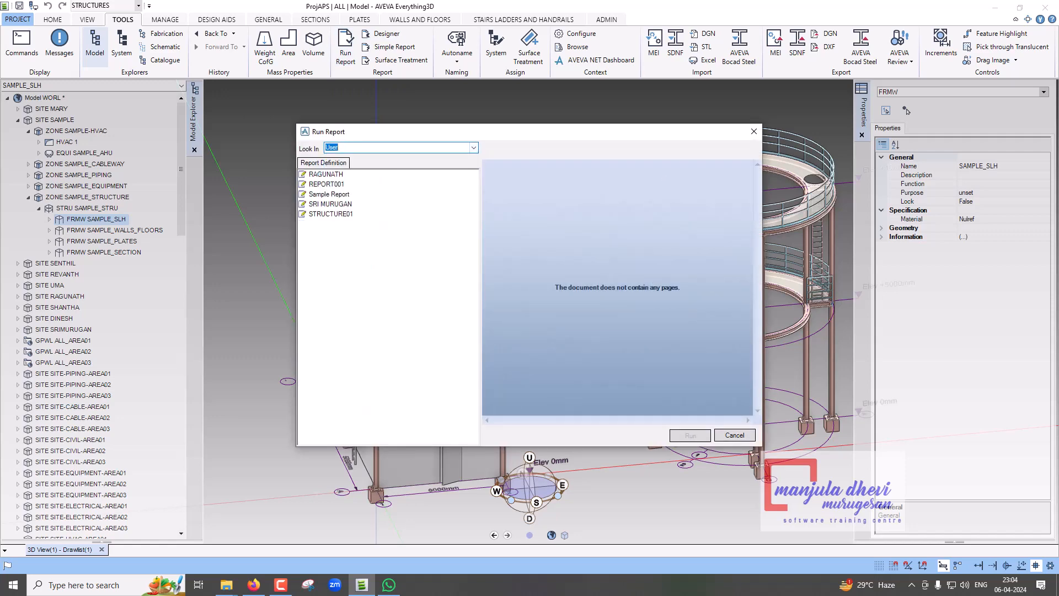
key("F9")
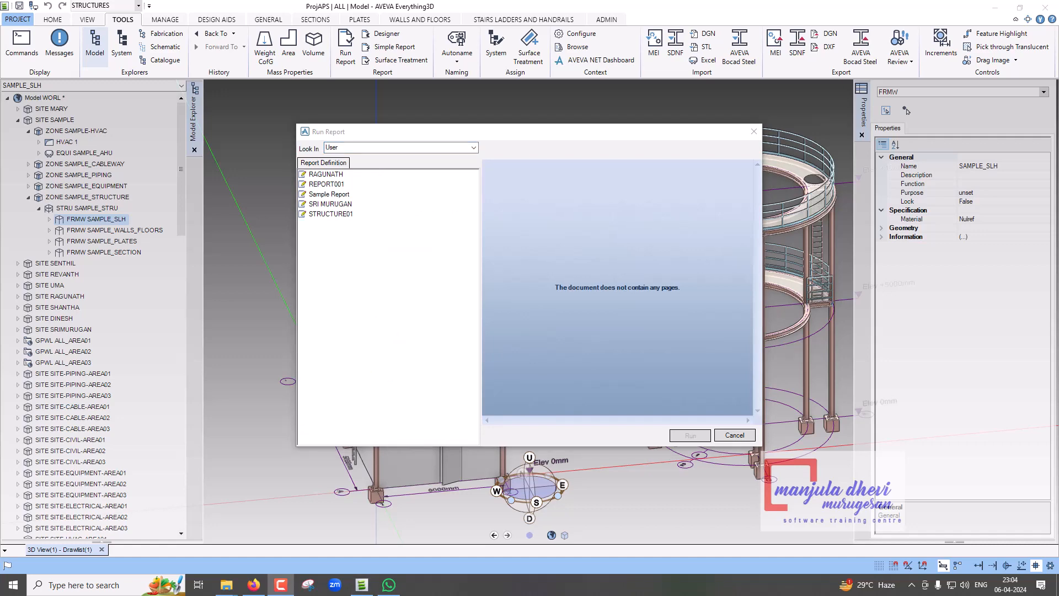
key("F9")
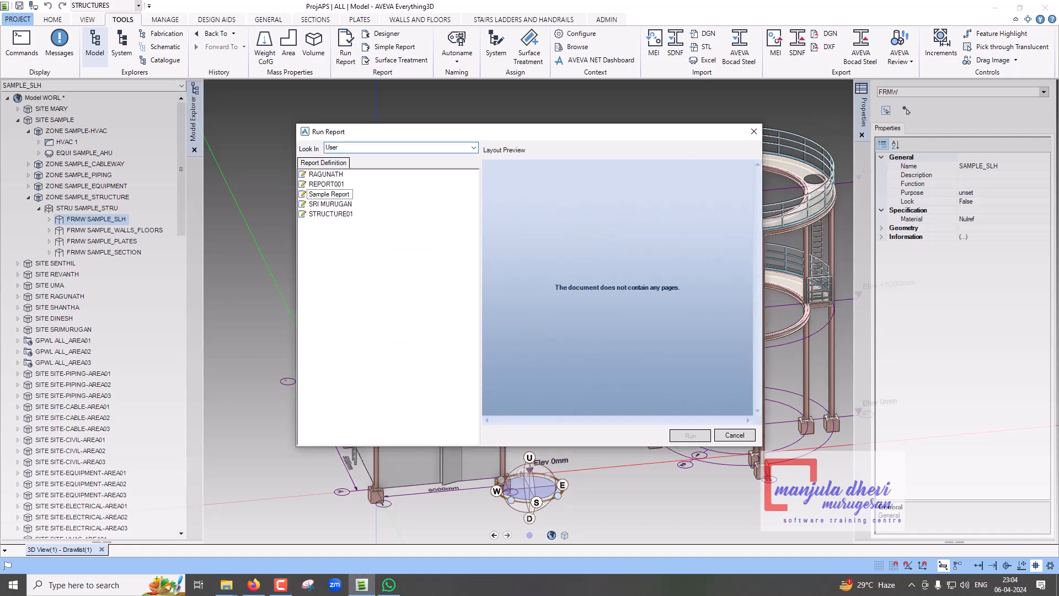
left_click(690, 435)
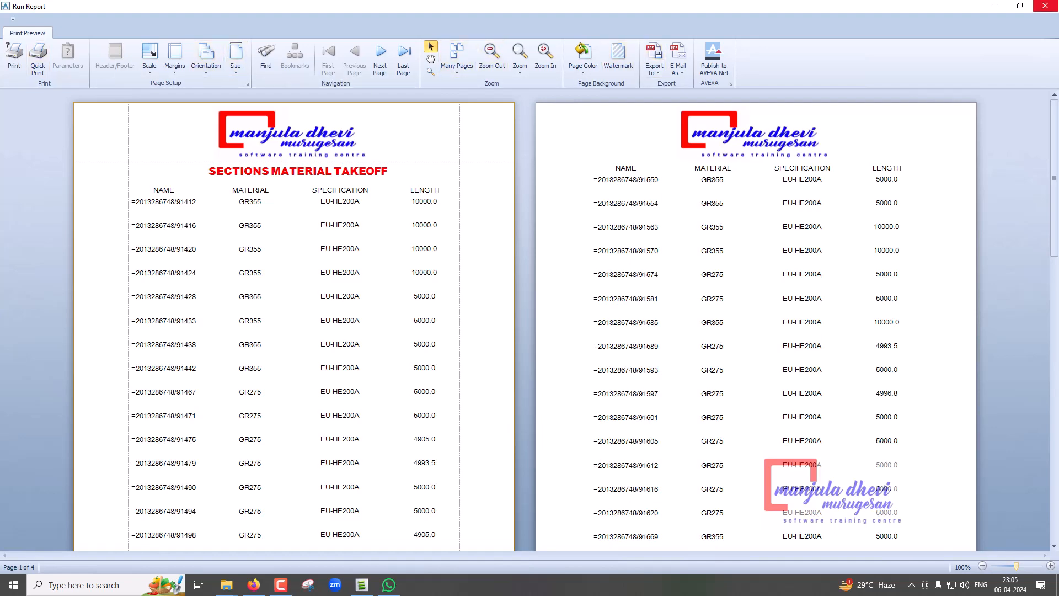
left_click(1046, 5)
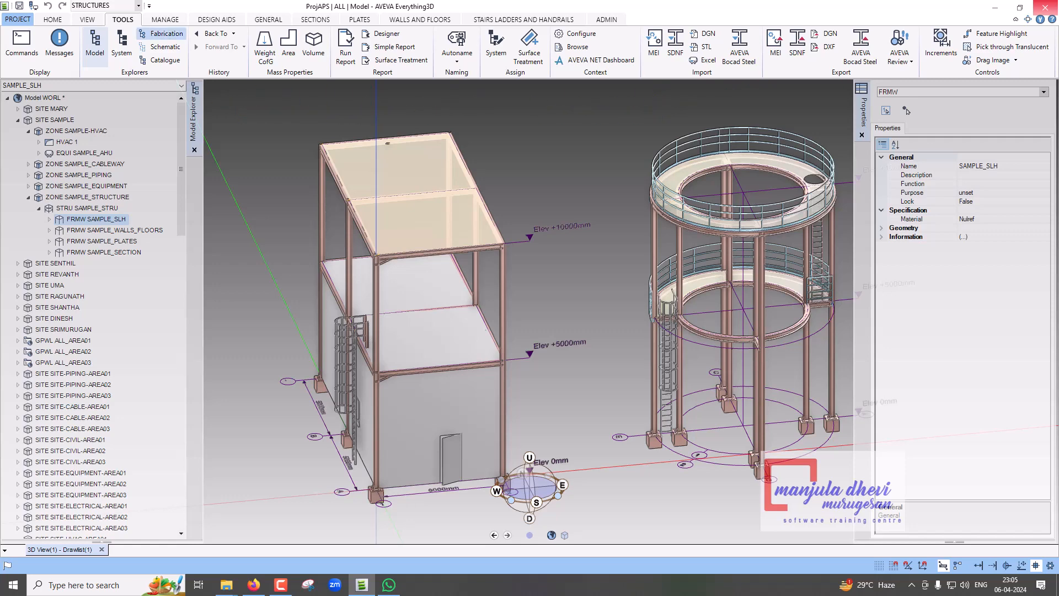
left_click(165, 19)
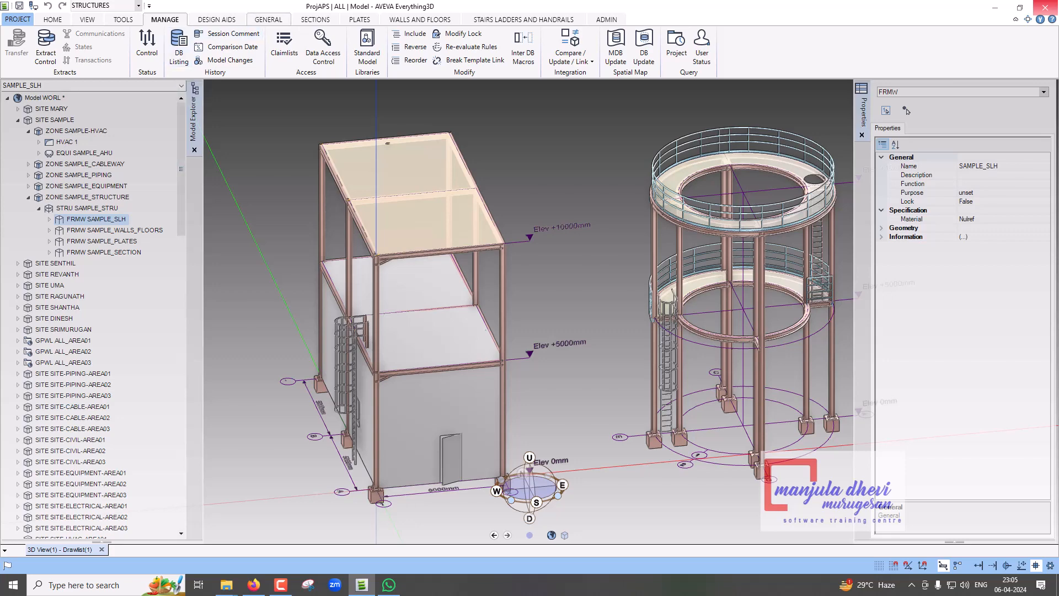
left_click(268, 19)
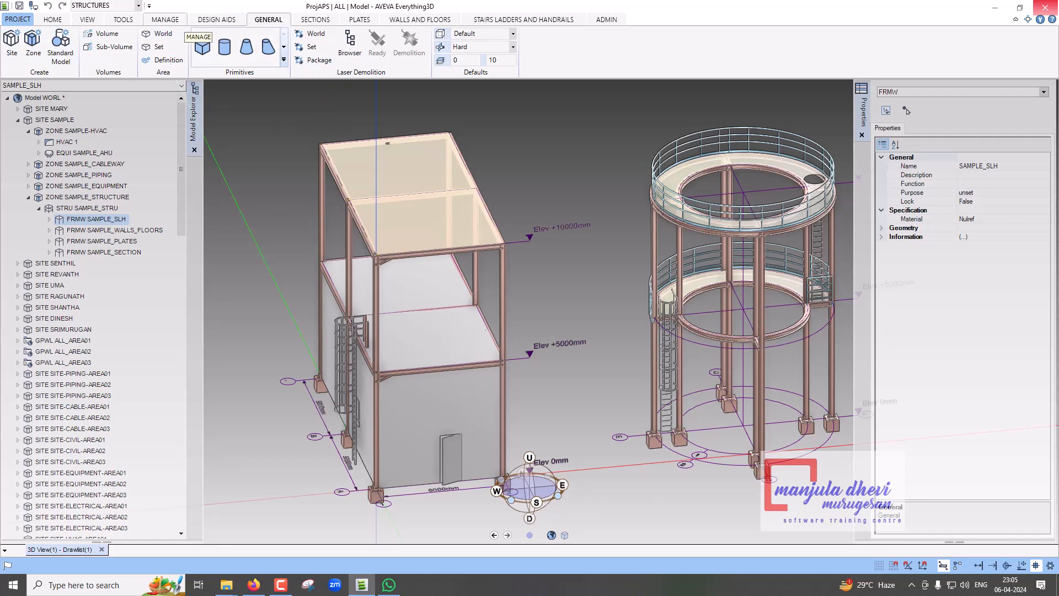
left_click(165, 19)
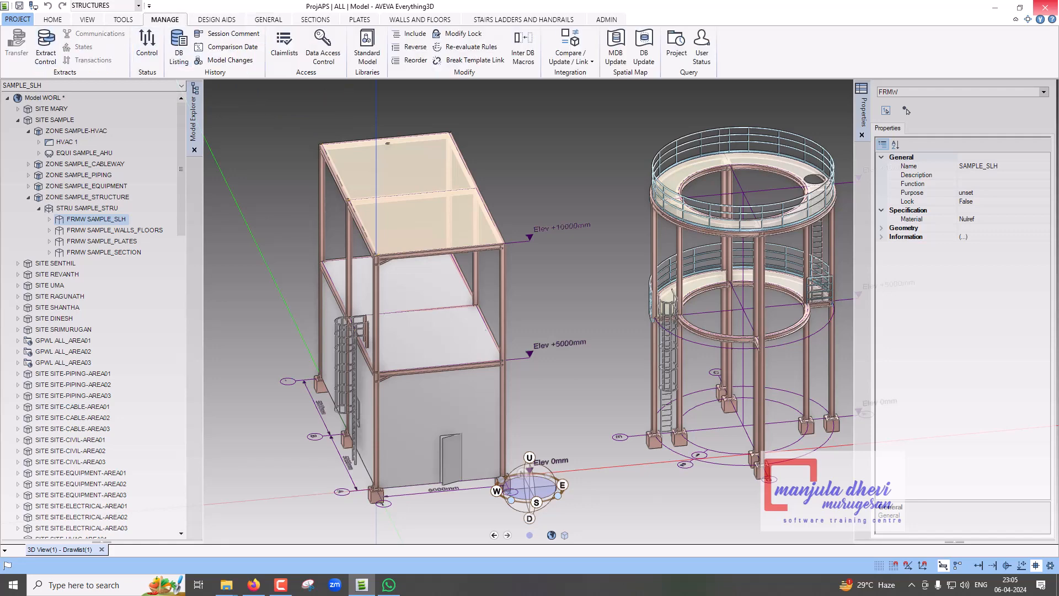
Leave Model for the Draw module and open sheet DR6/S1 under SAMPLE_DWG_STRUCTURE
left_click(18, 19)
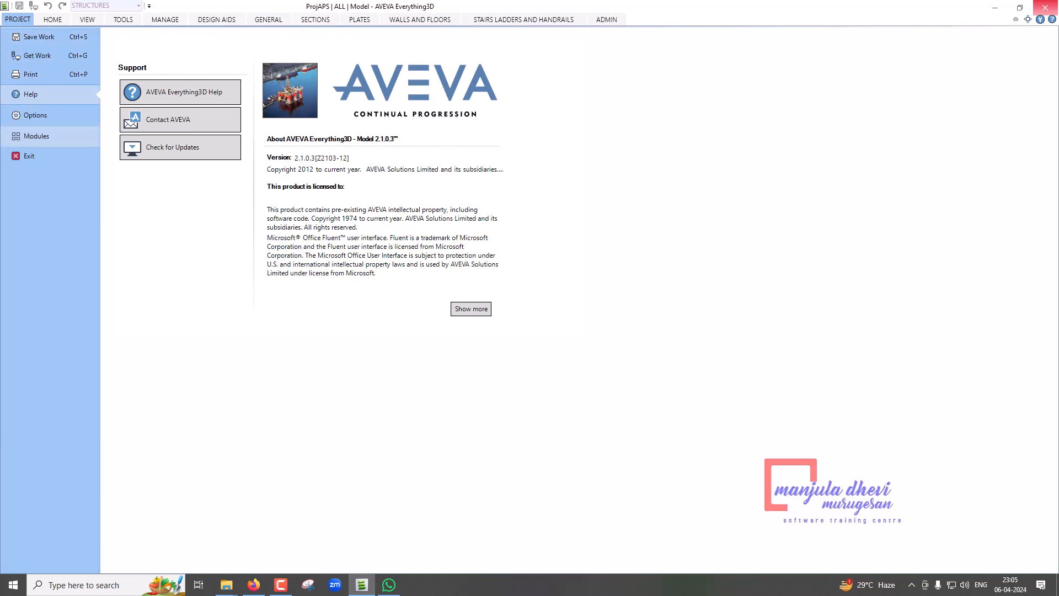
left_click(36, 137)
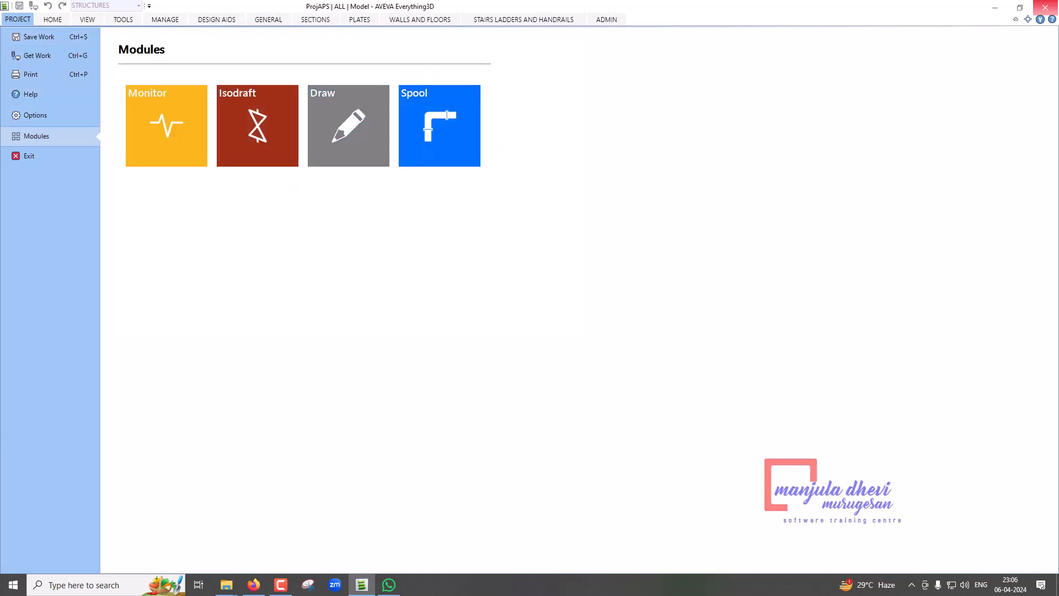
left_click(348, 126)
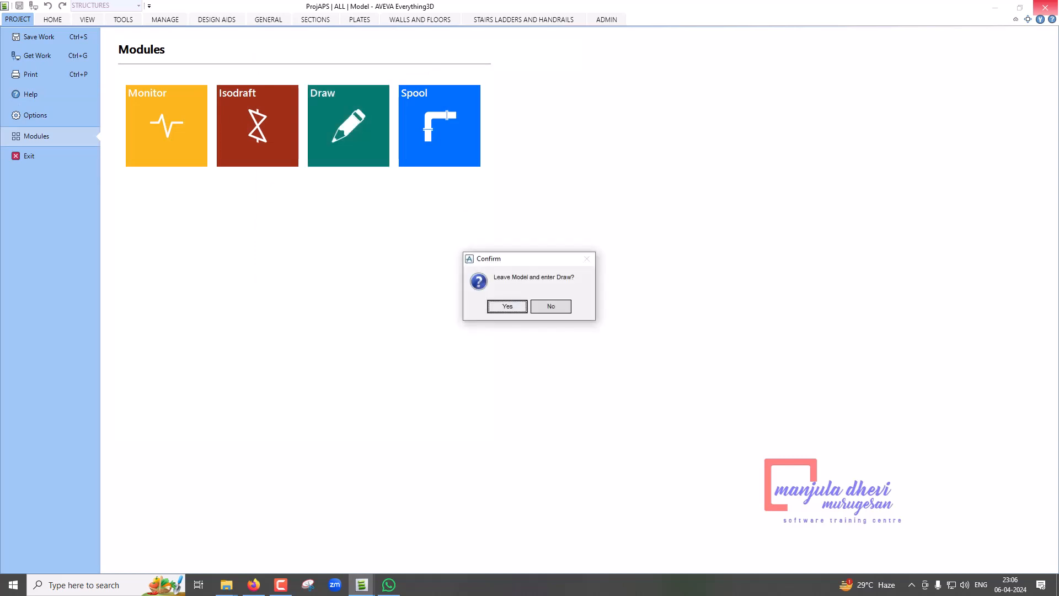
left_click(506, 306)
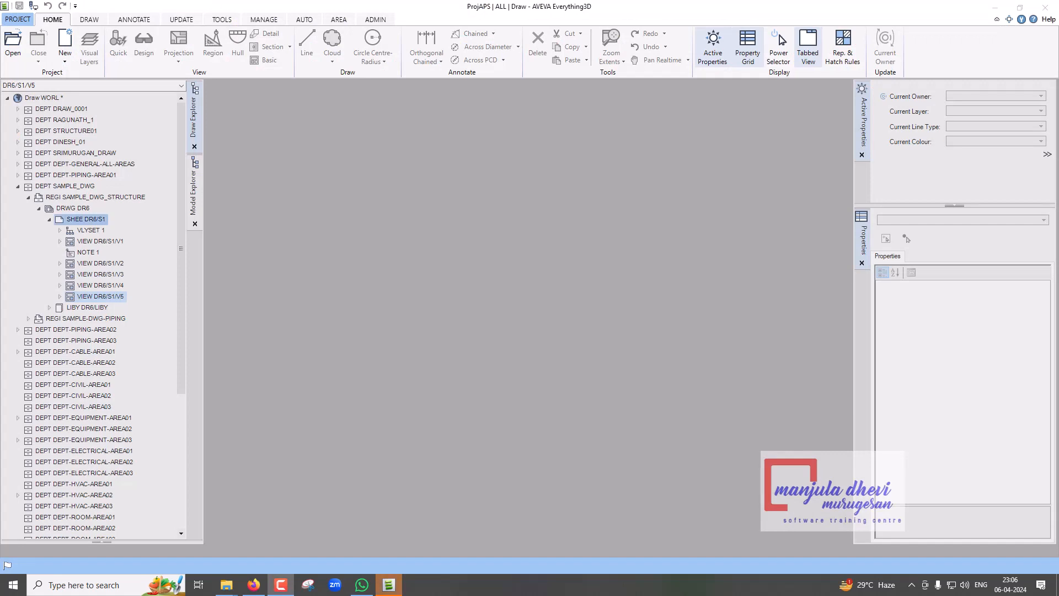
right_click(79, 220)
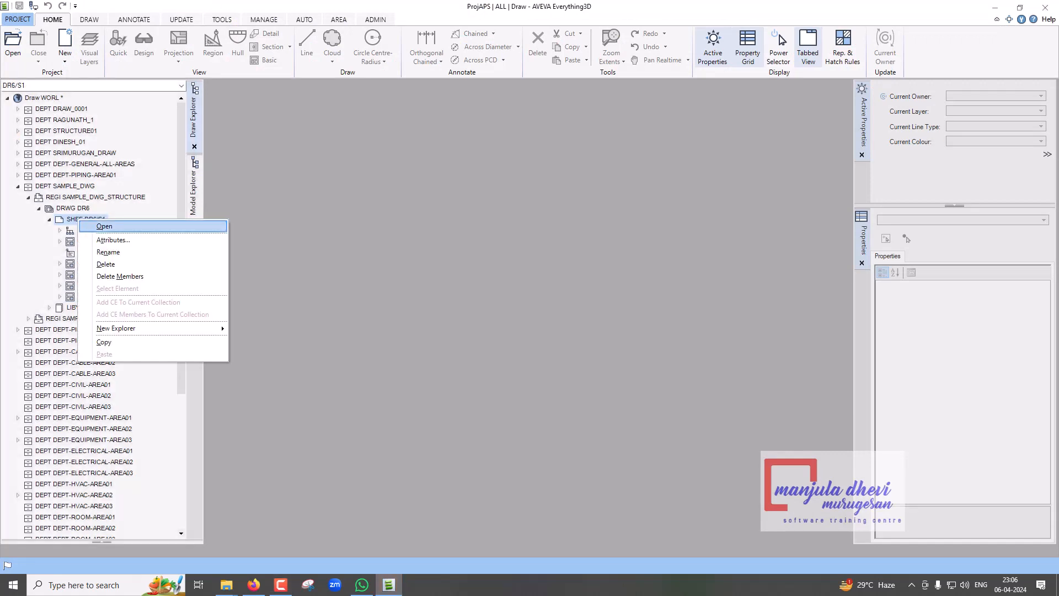
left_click(104, 226)
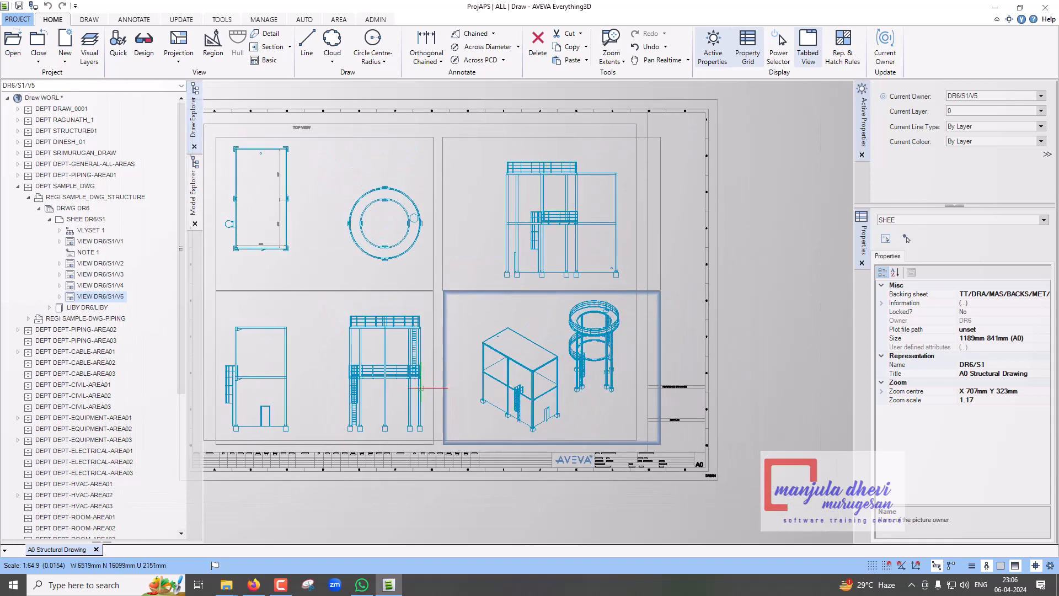
Review the view creation options for projections and sections and the 2D drafting tools available for the A0 structural drawing
scroll(430, 389, "down", 2)
scroll(326, 330, "up", 1)
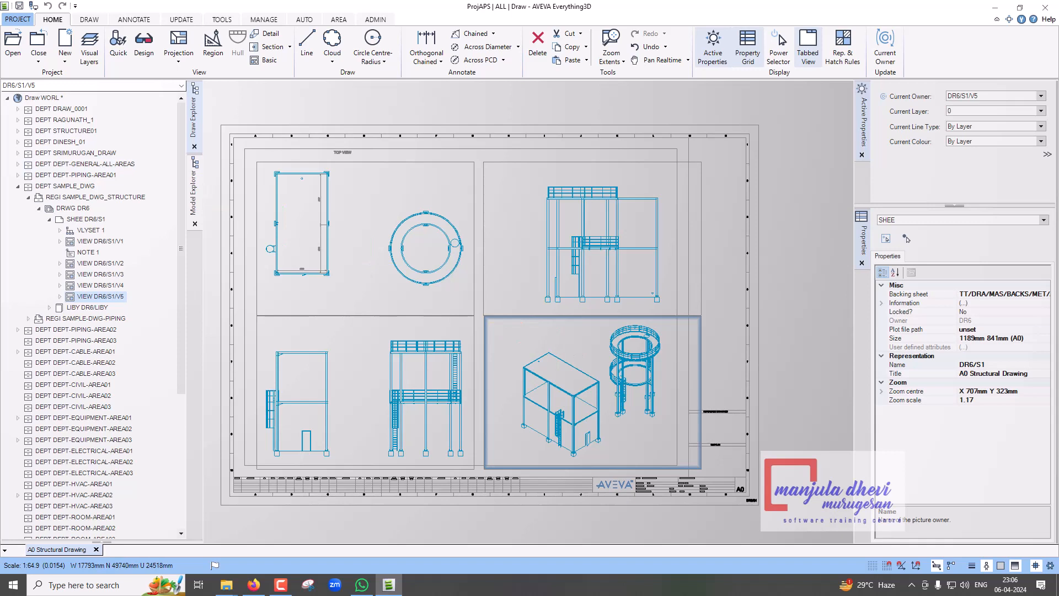
left_click(178, 55)
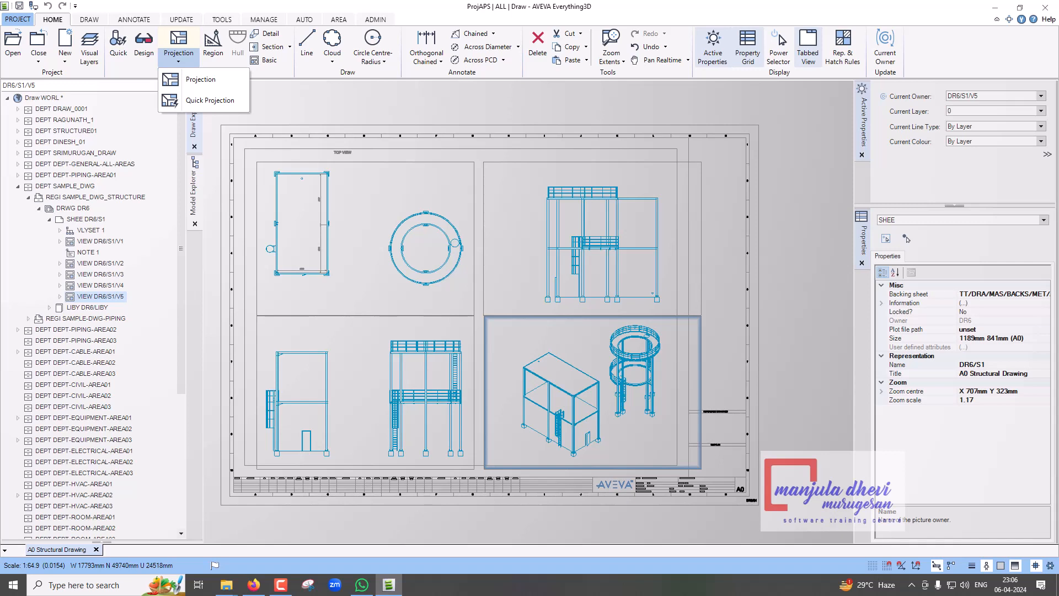
left_click(289, 47)
left_click(289, 46)
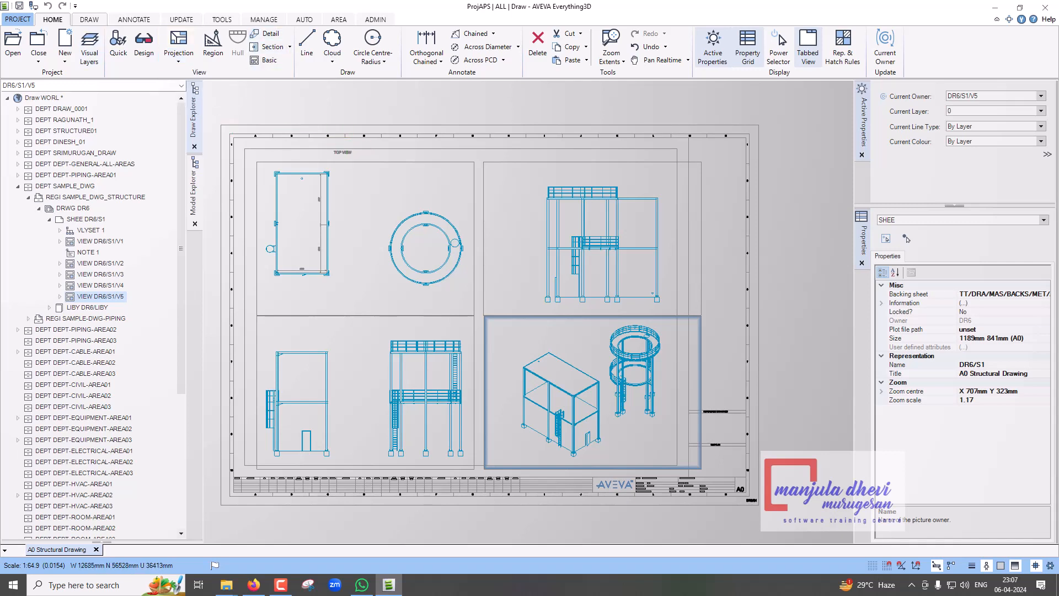
left_click(90, 19)
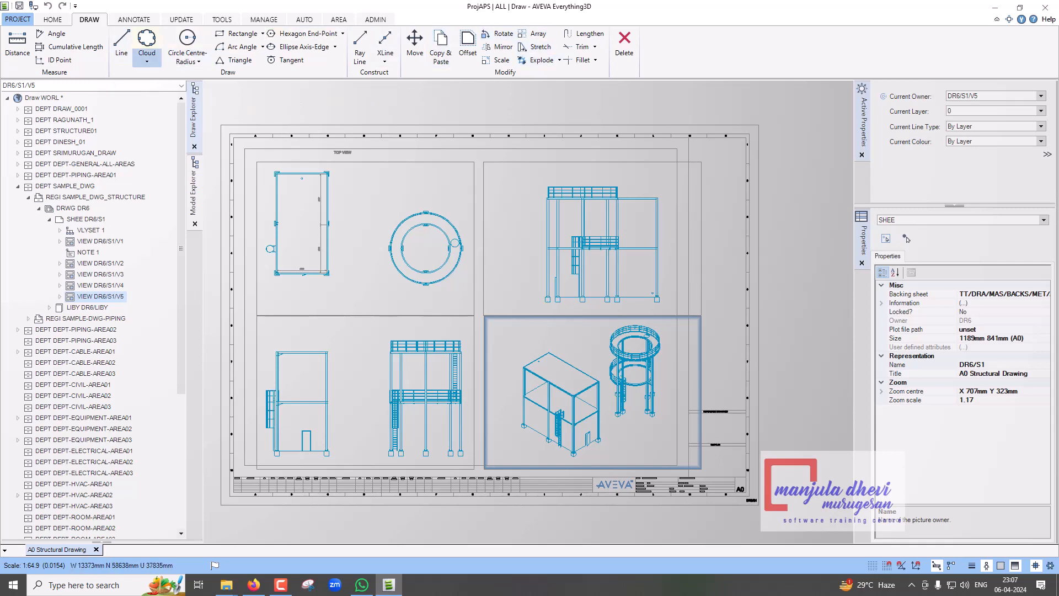
Review the chained and orthogonal dimension types and examine the dimensions on the rectangular structure in the top view
left_click(134, 20)
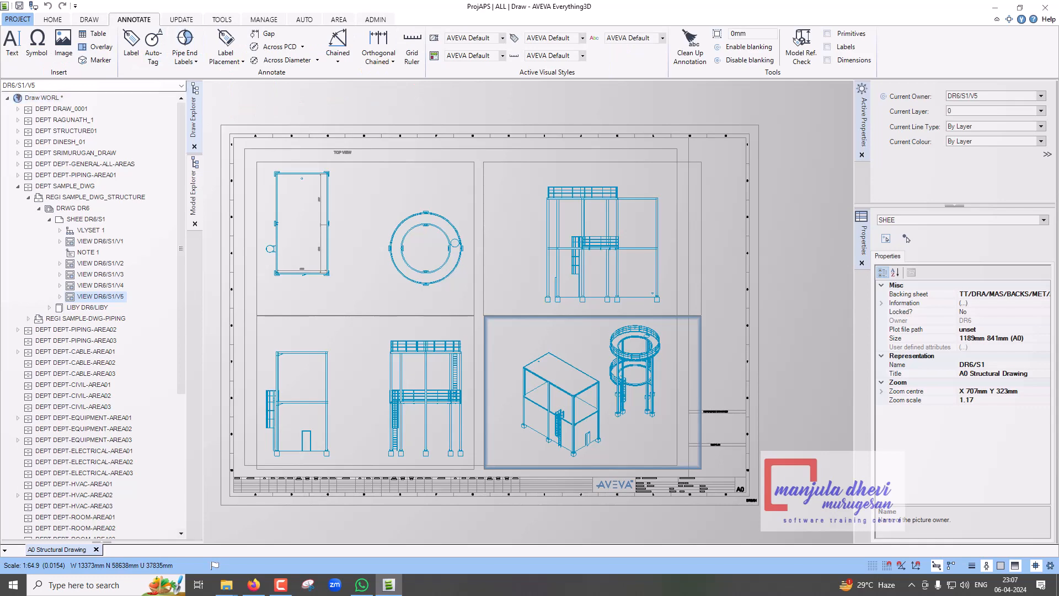
scroll(336, 149, "up", 4)
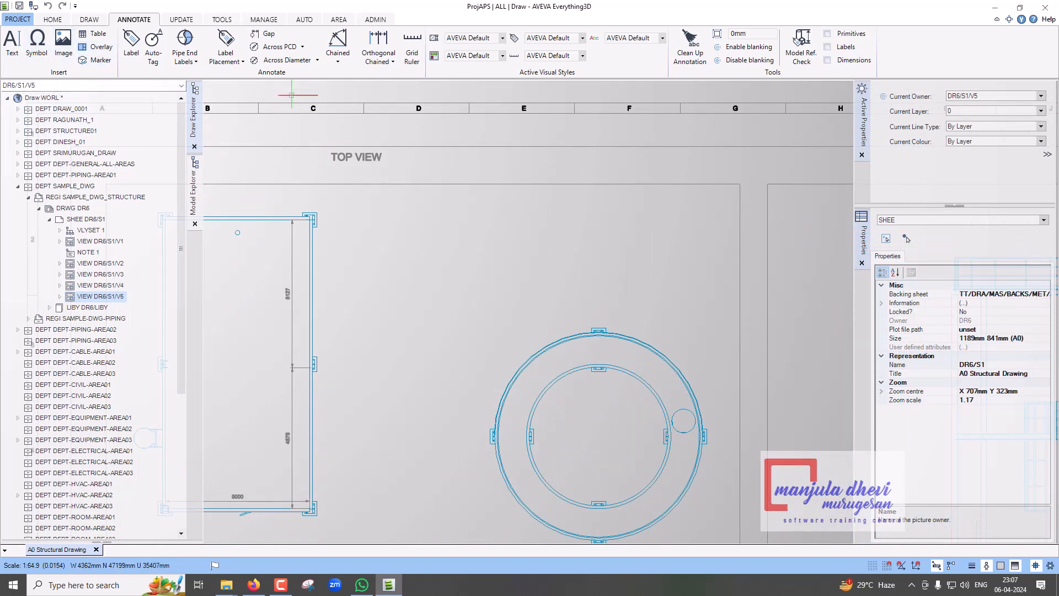
left_click(338, 59)
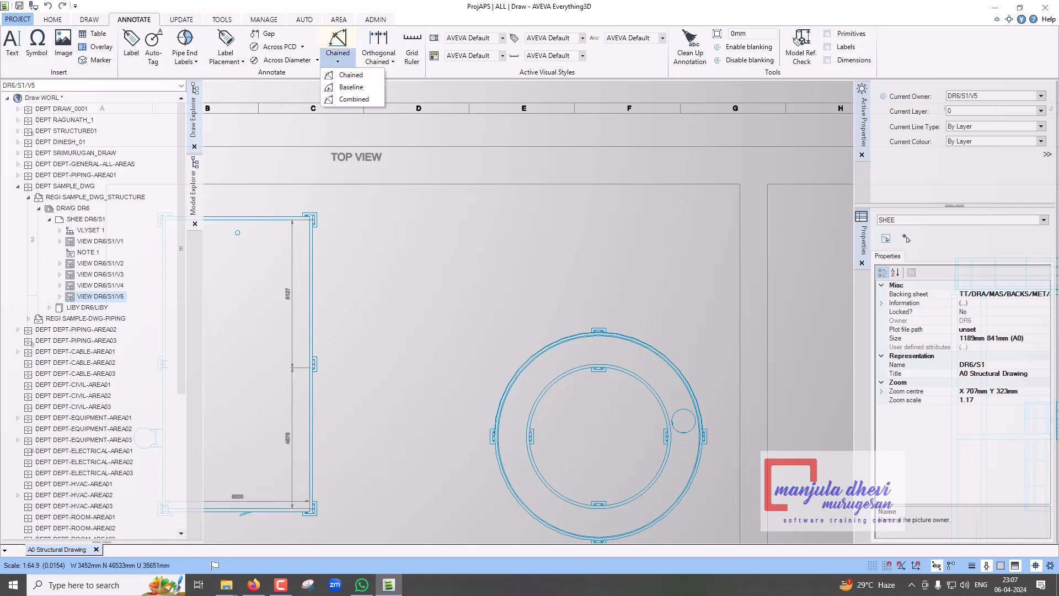
left_click(337, 58)
left_click(378, 58)
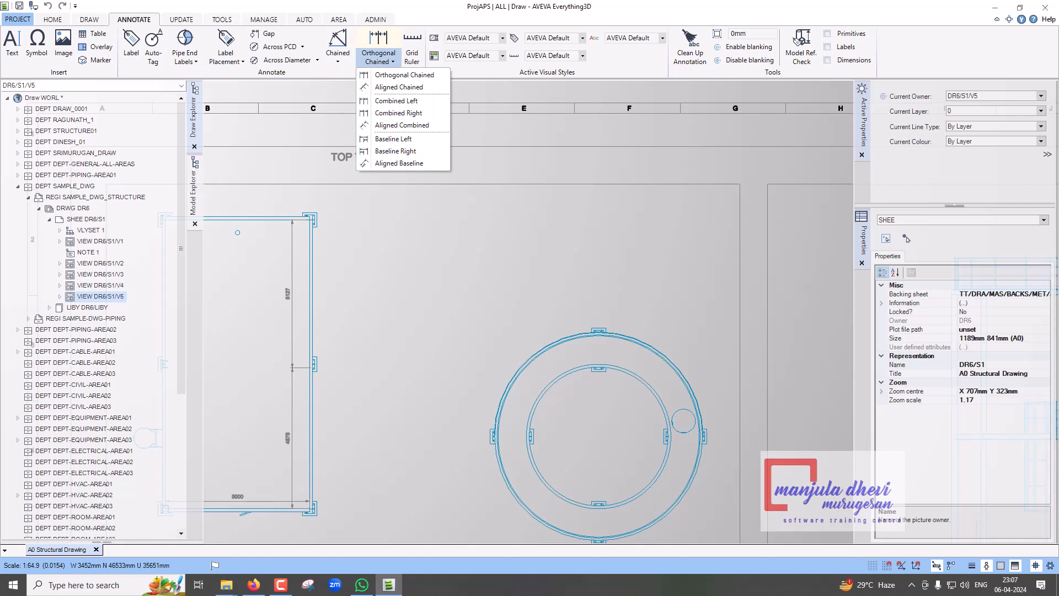
left_click(404, 74)
scroll(436, 193, "down", 2)
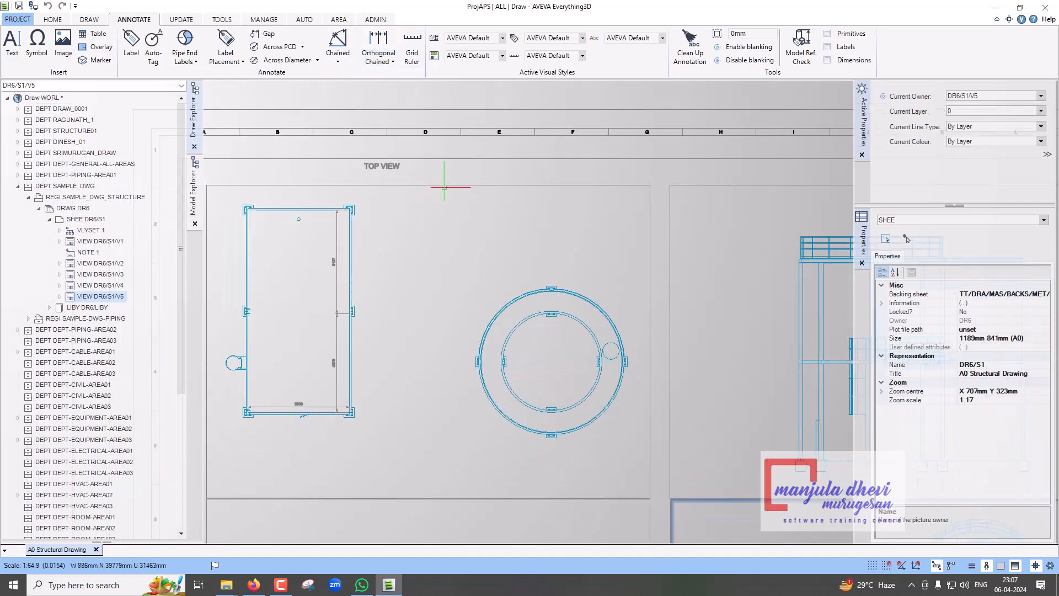
scroll(334, 359, "up", 3)
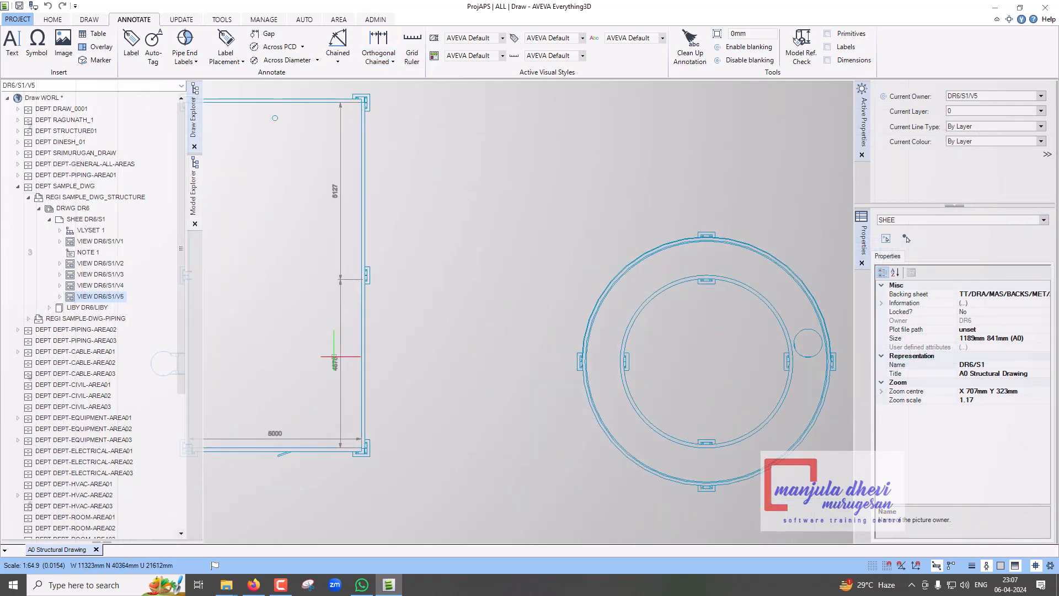
Look over the Draw module's report, search and import tools and its extract and revision management commands
left_click(221, 19)
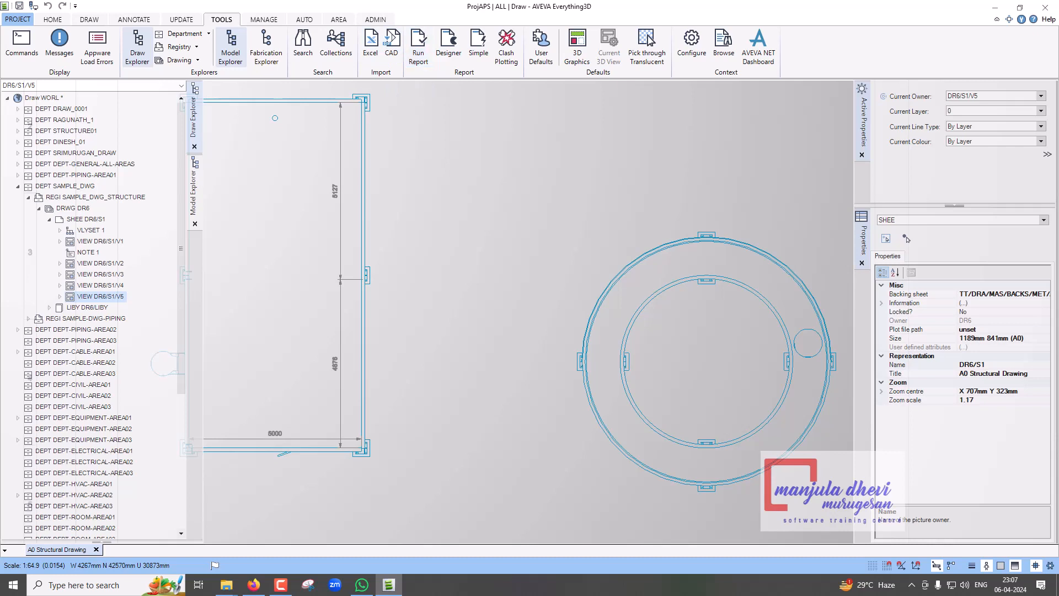
left_click(264, 20)
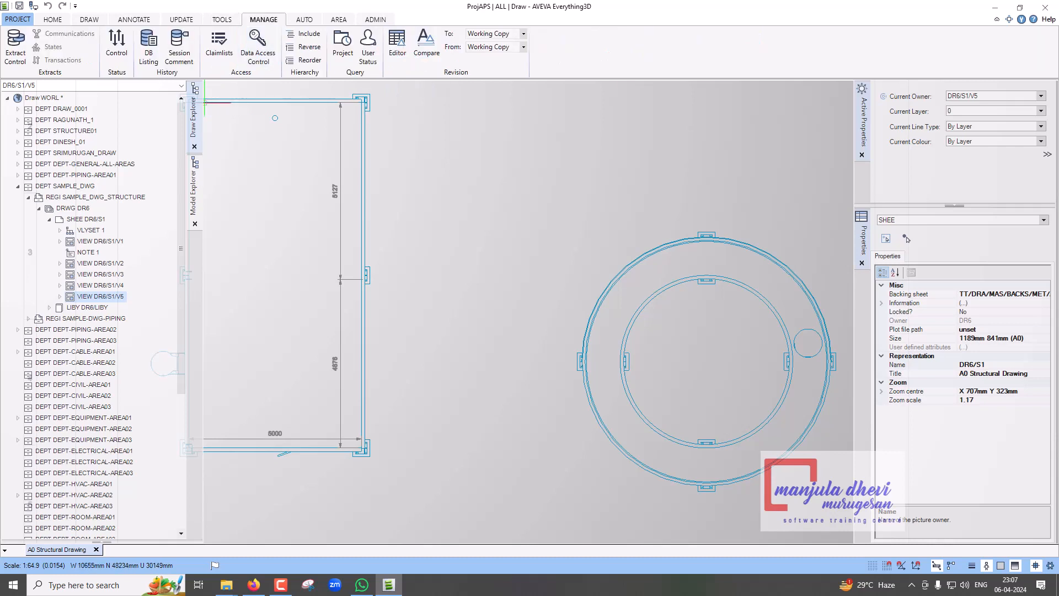